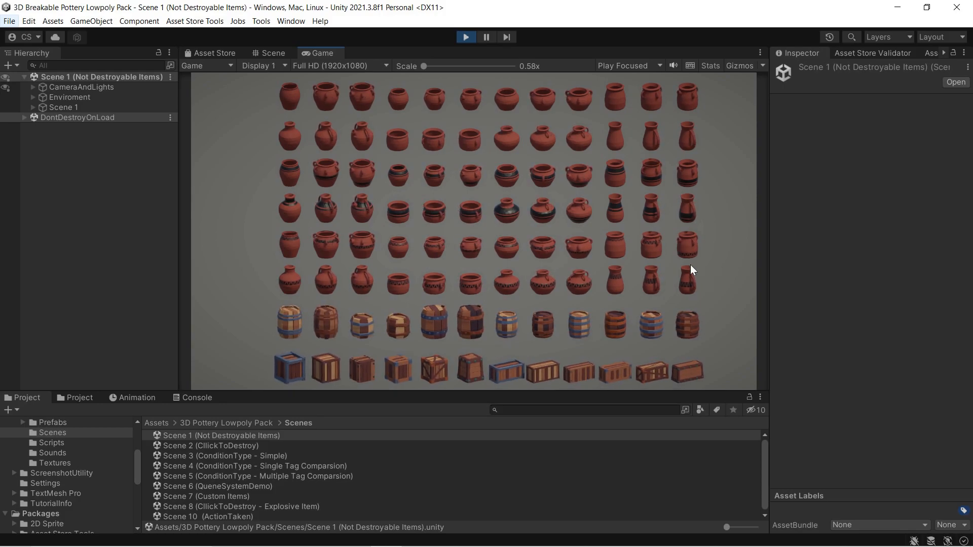
- Open Scene 8 (CllickToDestroy - Explosive Item) and play-test it once by destroying the red barrel
{"action": "left_click", "coordinate": [264, 502]}
{"action": "double_click", "coordinate": [265, 503]}
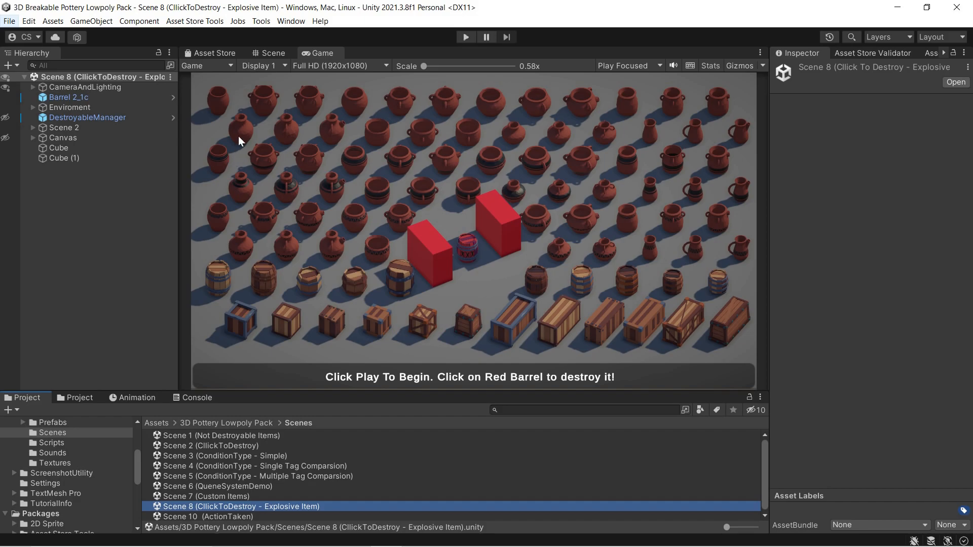
{"action": "left_click", "coordinate": [466, 37]}
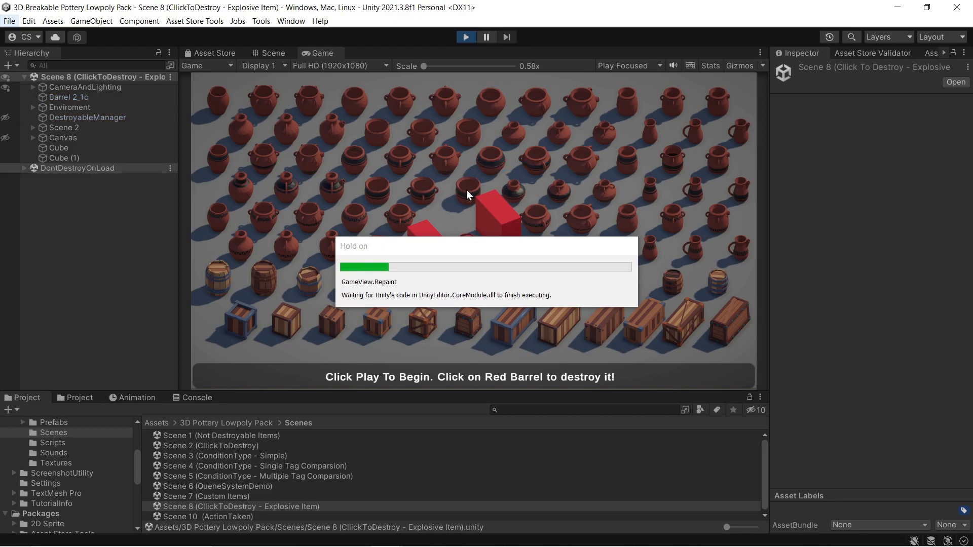
{"action": "left_click", "coordinate": [468, 248]}
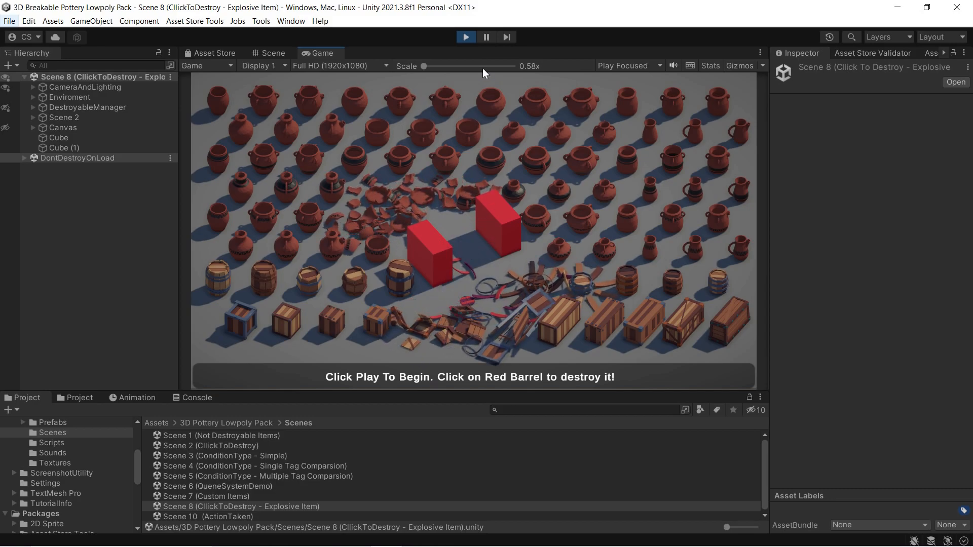
{"action": "left_click", "coordinate": [465, 38]}
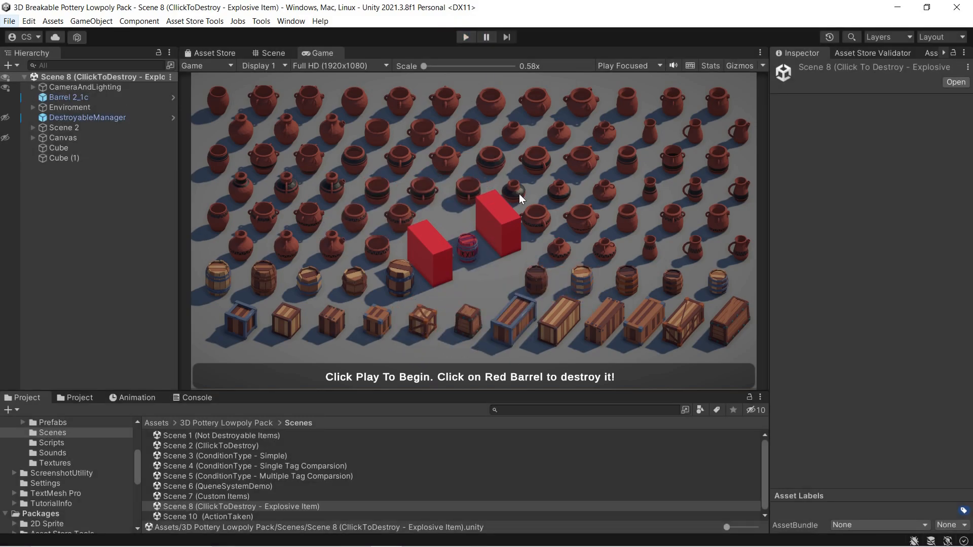
- Toggle Add Explosion off and back on for Barrel 2_1c to compare its available settings
{"action": "left_click", "coordinate": [103, 99]}
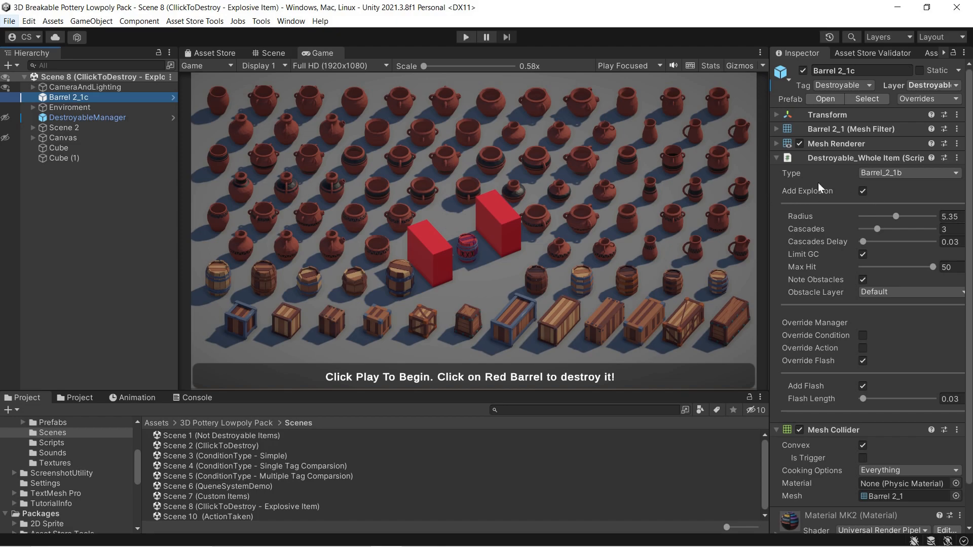
{"action": "left_click", "coordinate": [863, 192]}
{"action": "left_click", "coordinate": [862, 192]}
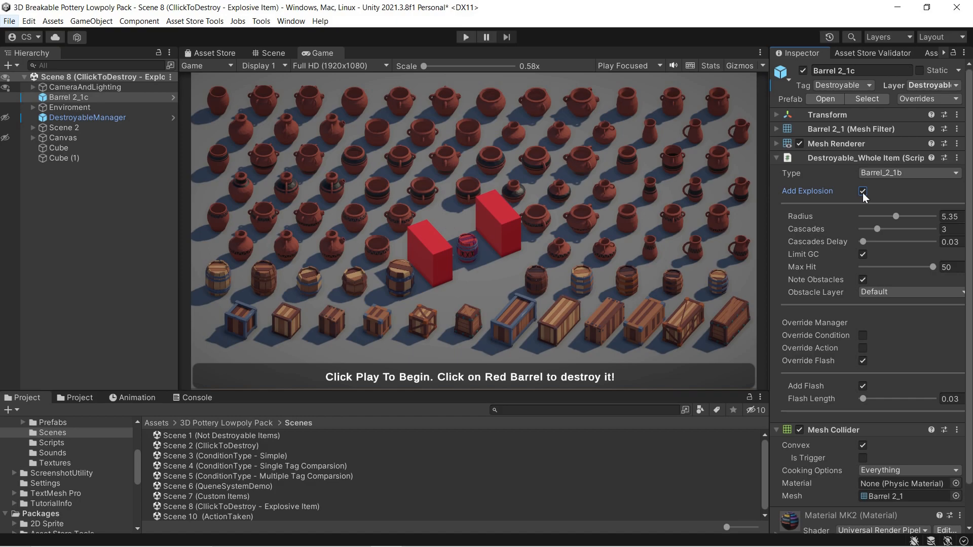
{"action": "left_click", "coordinate": [862, 192]}
{"action": "left_click", "coordinate": [863, 192]}
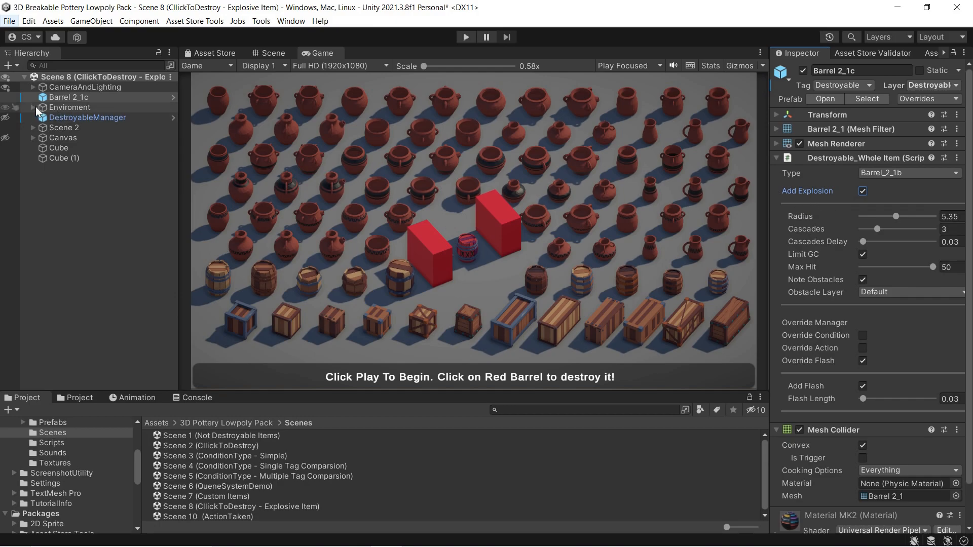
- Inspect the Destroyable_Whole Item settings of several pottery objects in the Scene 2 group, such as Pottery 1_1c and Pottery 2_3c
{"action": "left_click", "coordinate": [33, 127]}
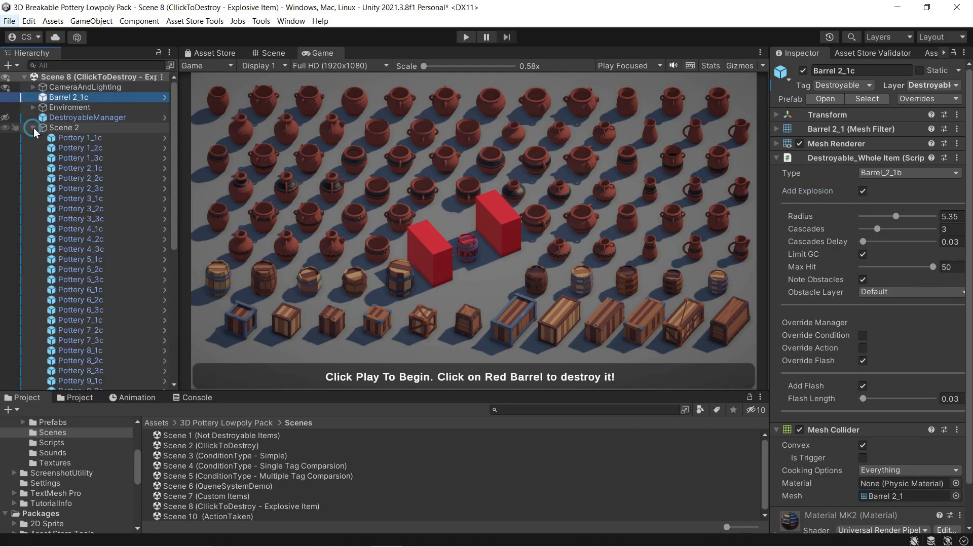
{"action": "left_click", "coordinate": [74, 138]}
{"action": "left_click", "coordinate": [102, 148]}
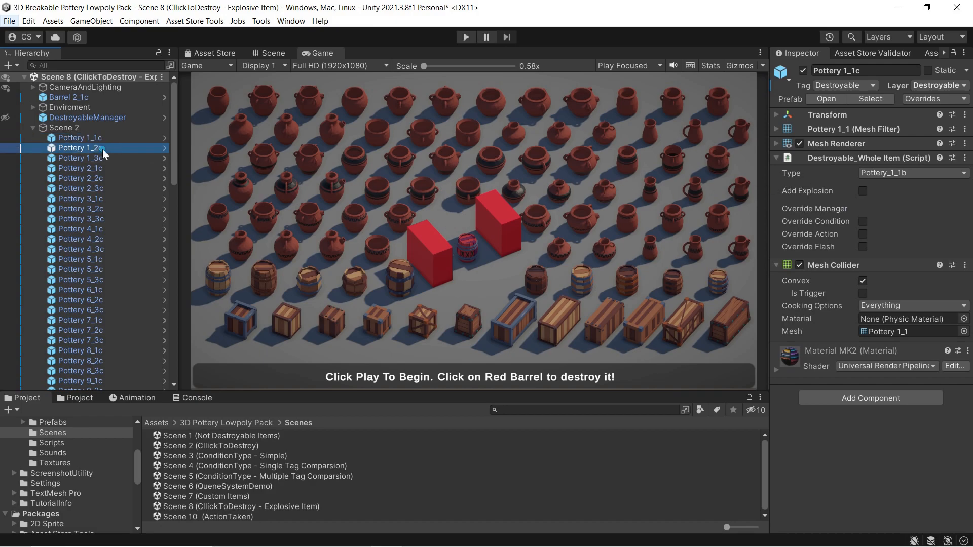
{"action": "left_click", "coordinate": [88, 188]}
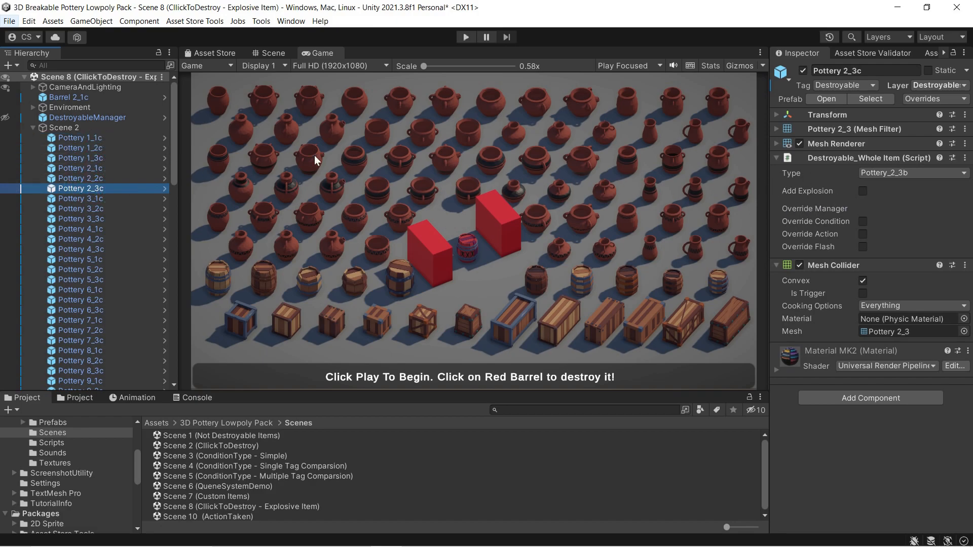
{"action": "left_click", "coordinate": [33, 128]}
- Show gizmos in the game view and set the explosion Radius of Barrel 2_1c to 10
{"action": "left_click", "coordinate": [66, 97]}
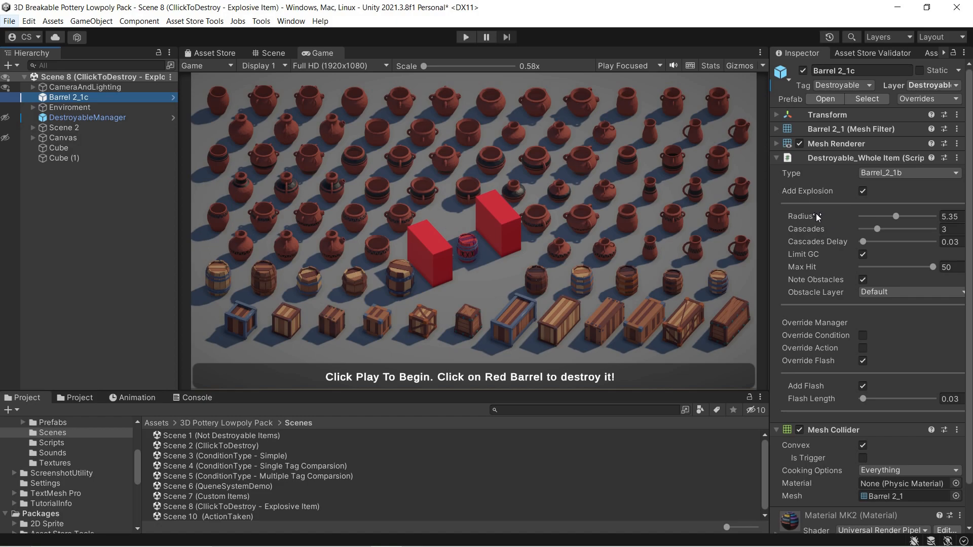
{"action": "left_click", "coordinate": [736, 66]}
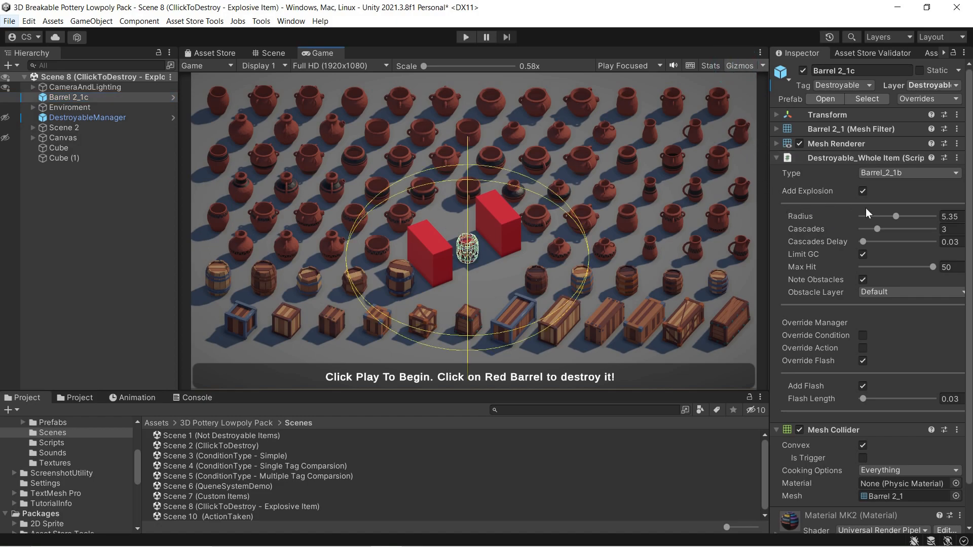
{"action": "left_click_drag", "start_coordinate": [893, 216], "coordinate": [934, 200]}
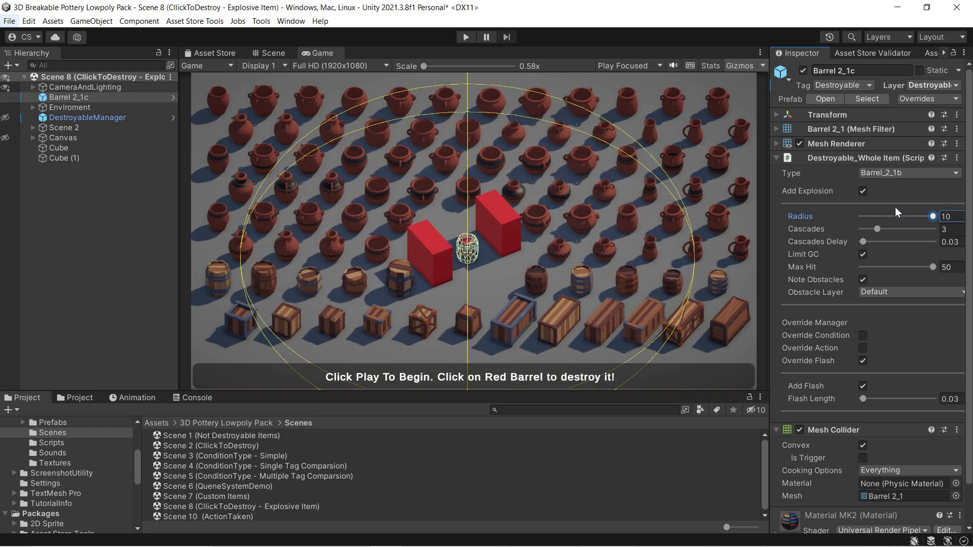
- Play-test the enlarged explosion radius by destroying the red barrel, and stop the game
{"action": "left_click", "coordinate": [466, 37]}
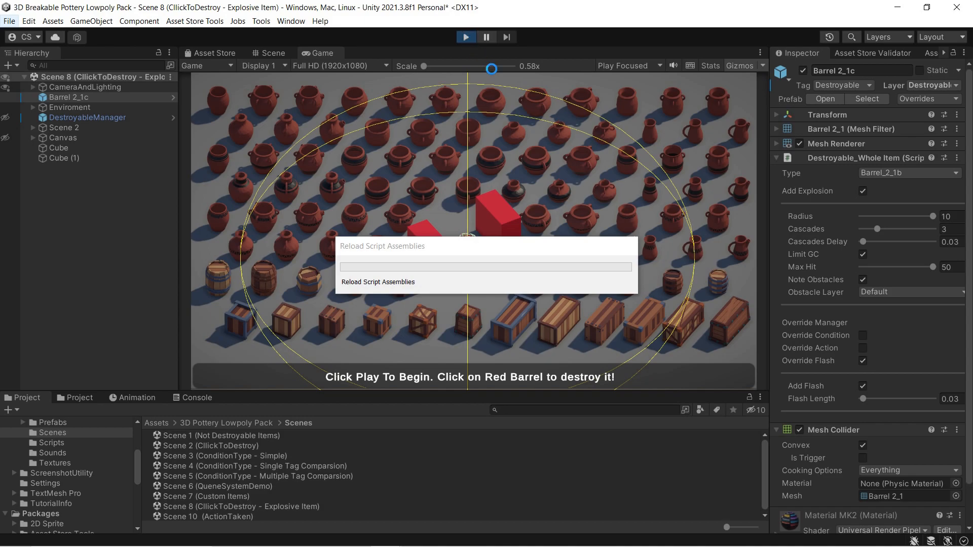
{"action": "left_click", "coordinate": [470, 246]}
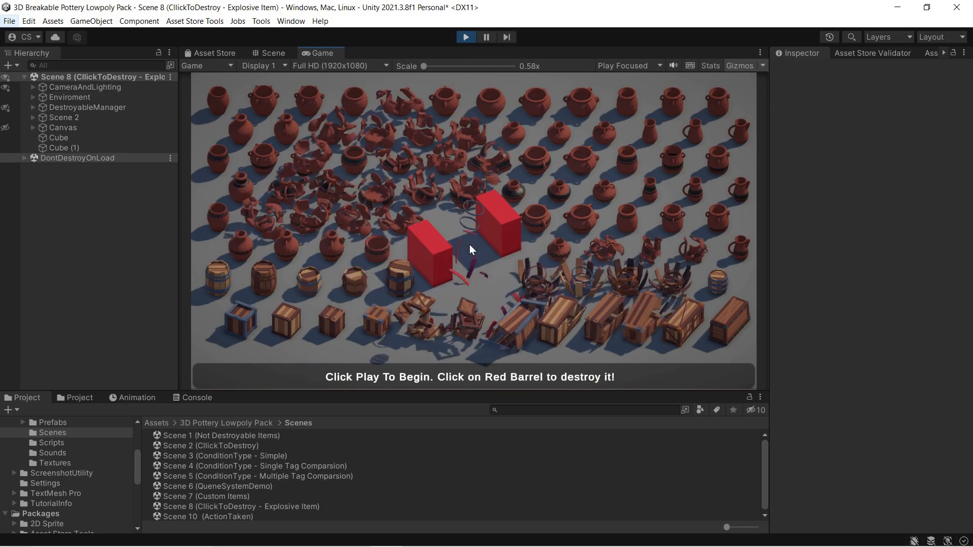
{"action": "left_click", "coordinate": [465, 38]}
- Try other Cascades values for Barrel 2_1c, return to 3, and set Cascades Delay to 0.5
{"action": "left_click", "coordinate": [132, 98]}
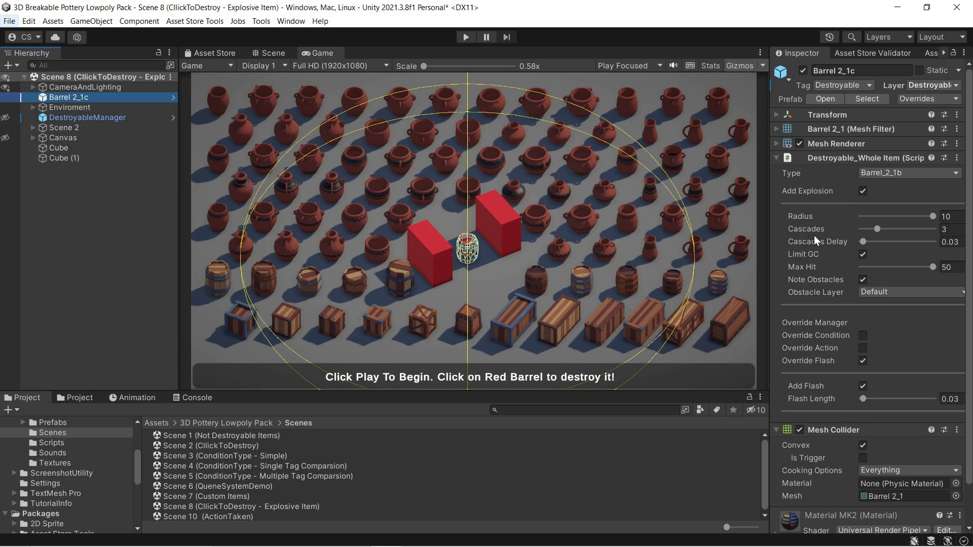
{"action": "left_click", "coordinate": [876, 230]}
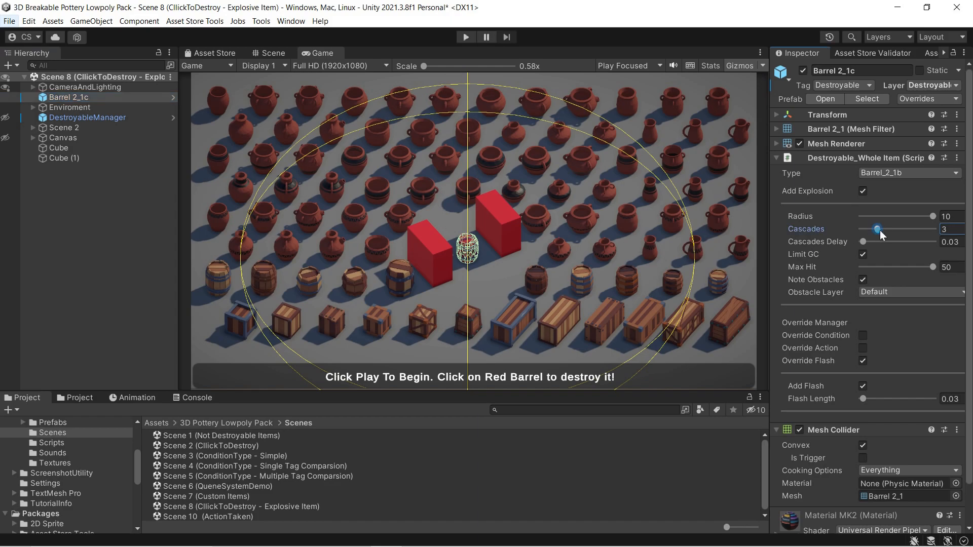
{"action": "mouse_move", "coordinate": [908, 229]}
{"action": "left_mouse_down"}
{"action": "mouse_move", "coordinate": [924, 229]}
{"action": "mouse_move", "coordinate": [902, 226]}
{"action": "left_mouse_up"}
{"action": "left_click_drag", "start_coordinate": [901, 229], "coordinate": [876, 229]}
{"action": "left_click", "coordinate": [948, 242]}
{"action": "double_click", "coordinate": [948, 242]}
{"action": "type", "text": "5"}
{"action": "left_click", "coordinate": [783, 232]}
- Play-test the longer cascade delay by destroying the red barrel, and stop the game
{"action": "left_click", "coordinate": [464, 37]}
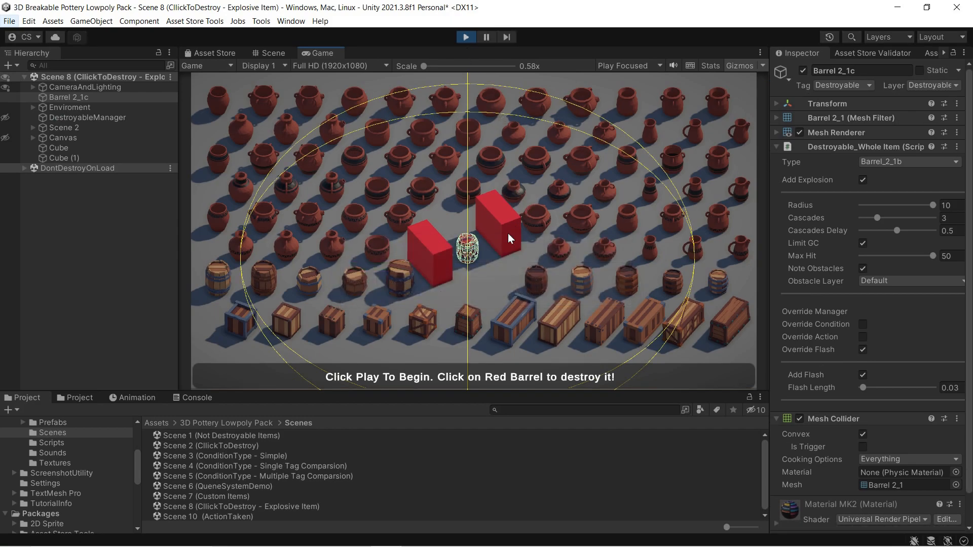
{"action": "left_click", "coordinate": [466, 259]}
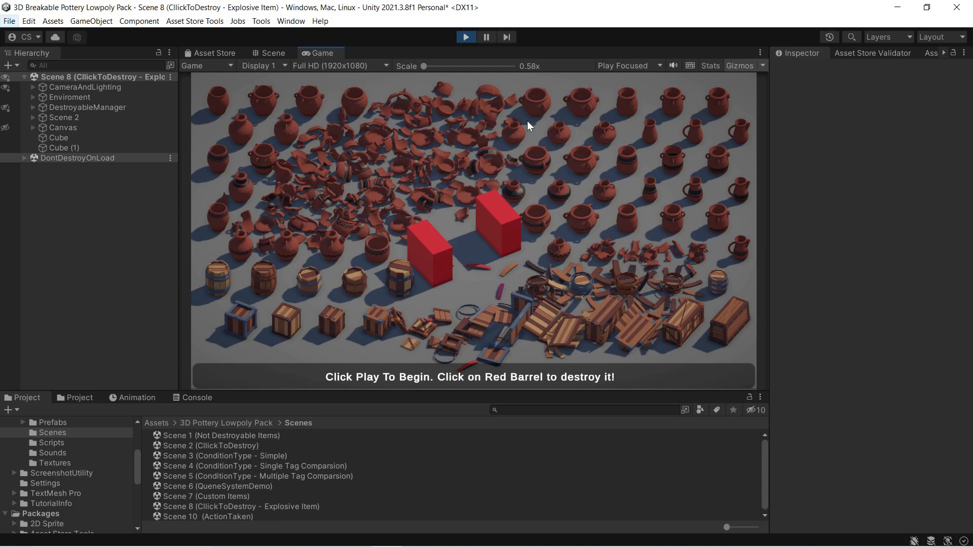
{"action": "left_click", "coordinate": [466, 37]}
- Set the Cascades Delay of Barrel 2_1c back to 0.03
{"action": "left_click", "coordinate": [156, 97]}
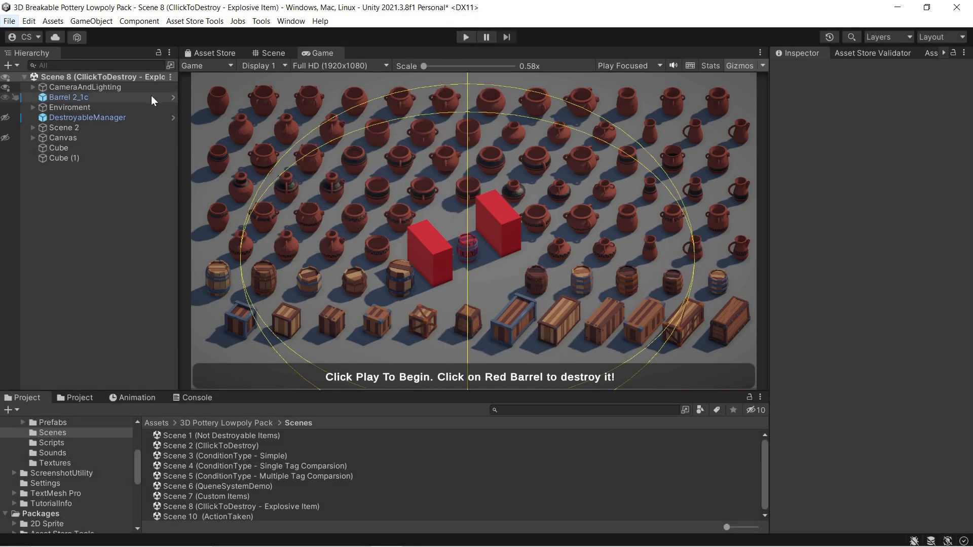
{"action": "left_click", "coordinate": [950, 242]}
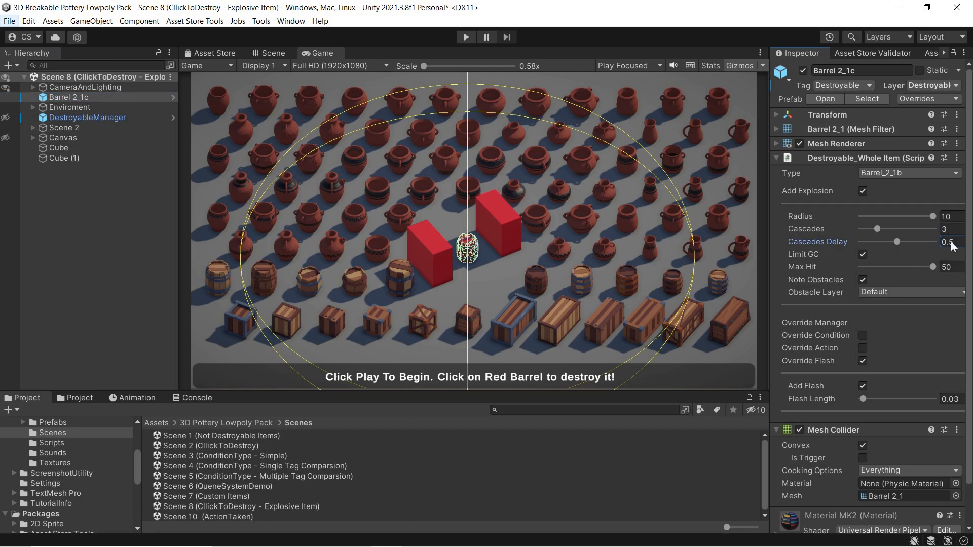
{"action": "type", "text": "0.03"}
{"action": "left_click", "coordinate": [805, 229]}
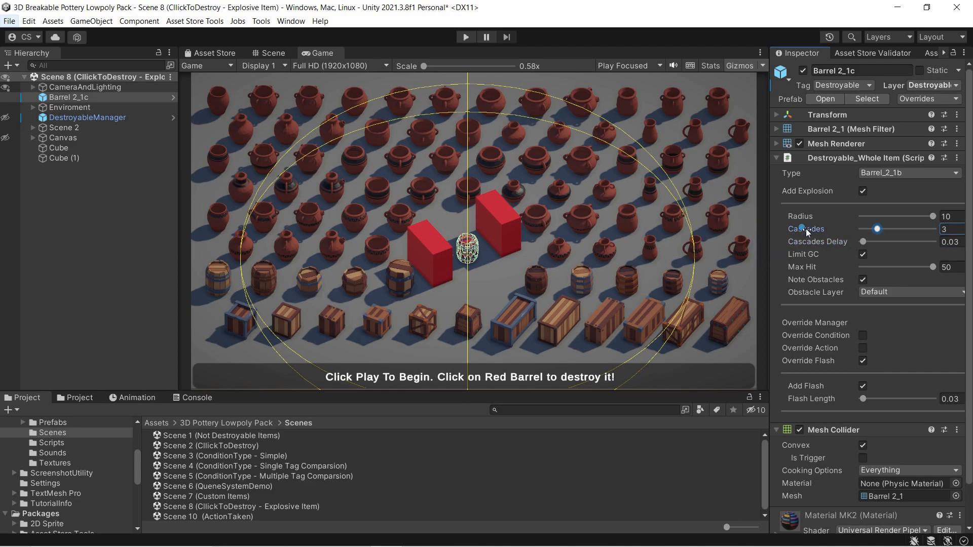
- Toggle Limit GC off and back on for Barrel 2_1c and try the Max Hit control, leaving it at 50
{"action": "left_click", "coordinate": [862, 254]}
{"action": "left_click", "coordinate": [862, 254]}
{"action": "mouse_move", "coordinate": [931, 267]}
{"action": "left_mouse_down"}
{"action": "mouse_move", "coordinate": [893, 267]}
{"action": "mouse_move", "coordinate": [937, 258]}
{"action": "mouse_move", "coordinate": [889, 264]}
{"action": "mouse_move", "coordinate": [933, 267]}
{"action": "mouse_move", "coordinate": [935, 276]}
{"action": "left_mouse_up"}
{"action": "left_click", "coordinate": [863, 254]}
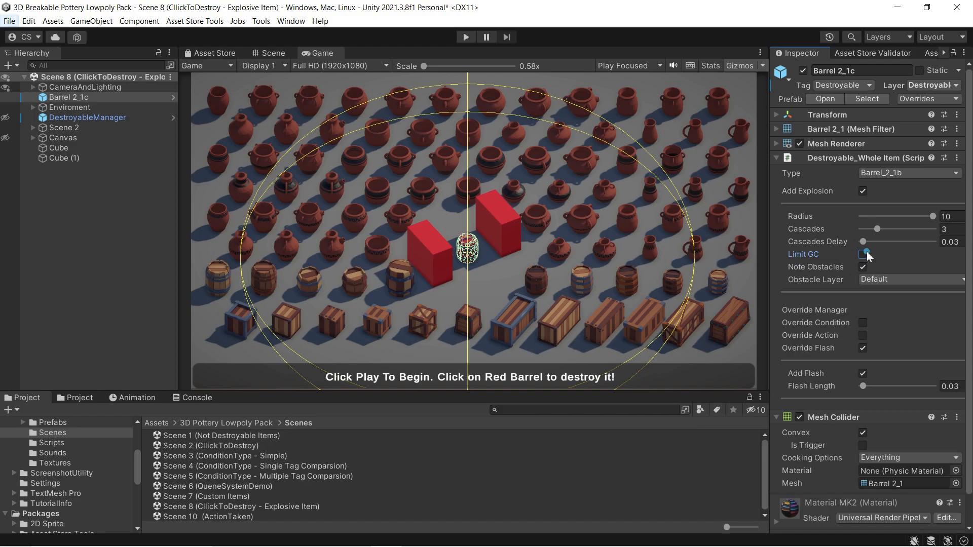
{"action": "left_click", "coordinate": [864, 254]}
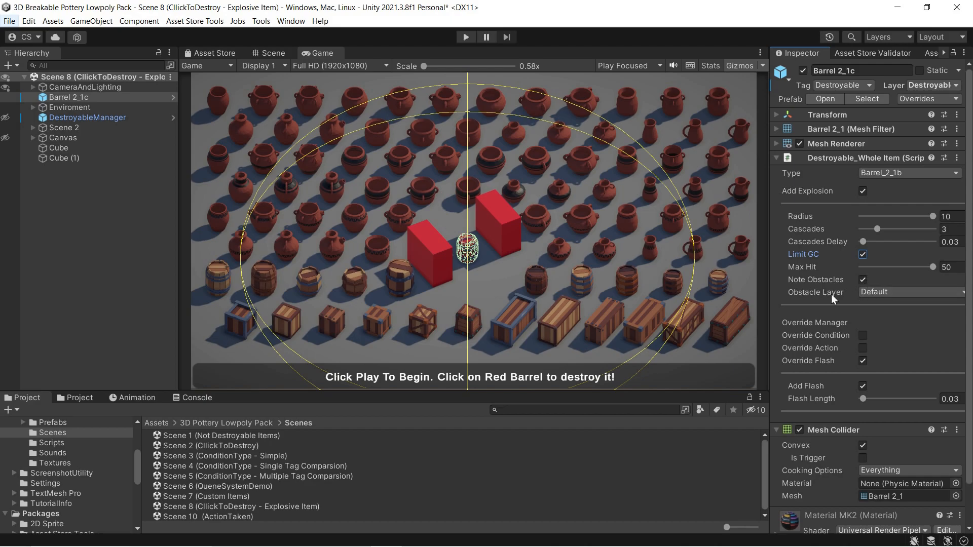
- Try Nothing and Everything as the Obstacle Layer of Barrel 2_1c, and return it to Default
{"action": "left_click", "coordinate": [907, 293]}
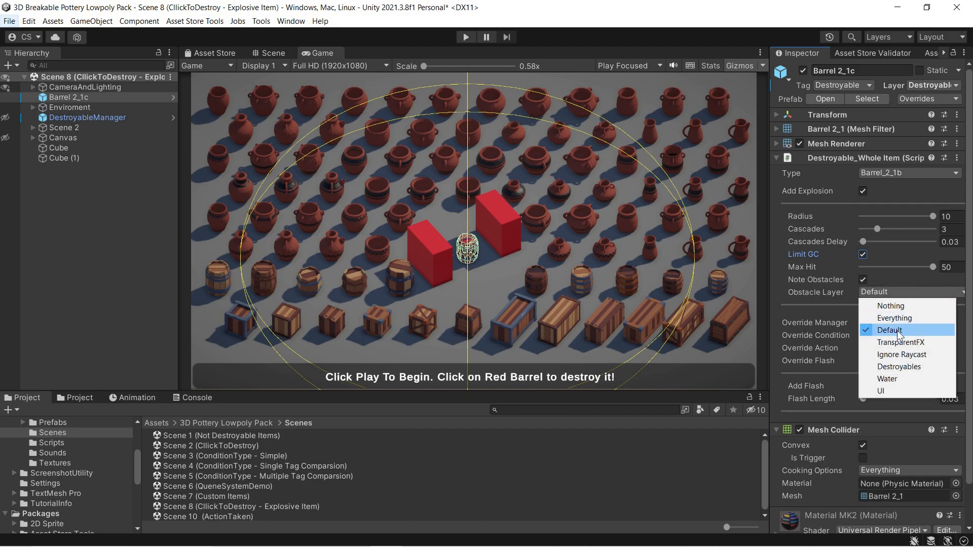
{"action": "left_click", "coordinate": [884, 305]}
{"action": "left_click", "coordinate": [880, 292]}
{"action": "left_click", "coordinate": [883, 318]}
{"action": "left_click", "coordinate": [880, 295]}
{"action": "left_click", "coordinate": [883, 305]}
{"action": "left_click", "coordinate": [882, 294]}
{"action": "left_click", "coordinate": [884, 328]}
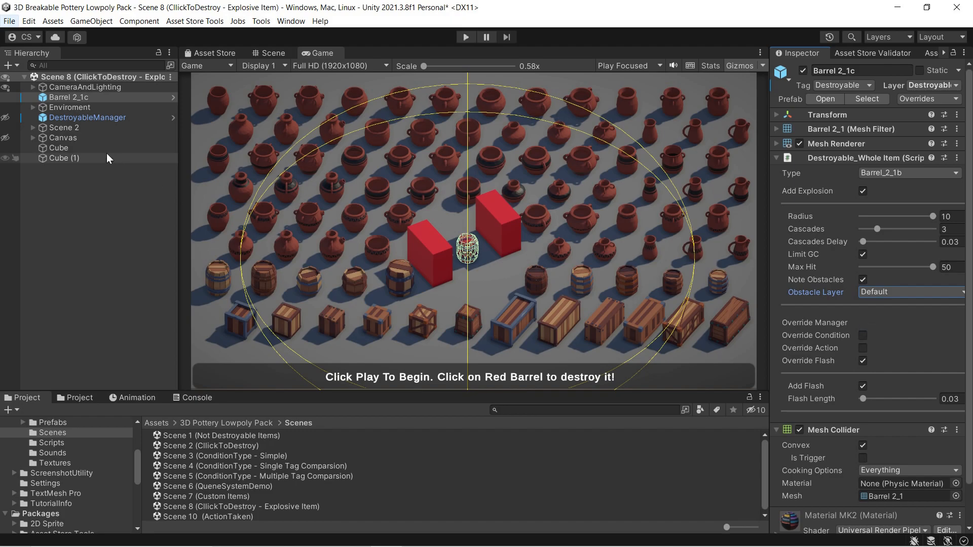
- Inspect the layer and collider settings of the two red obstacle cubes, Cube and Cube (1)
{"action": "left_click", "coordinate": [91, 147]}
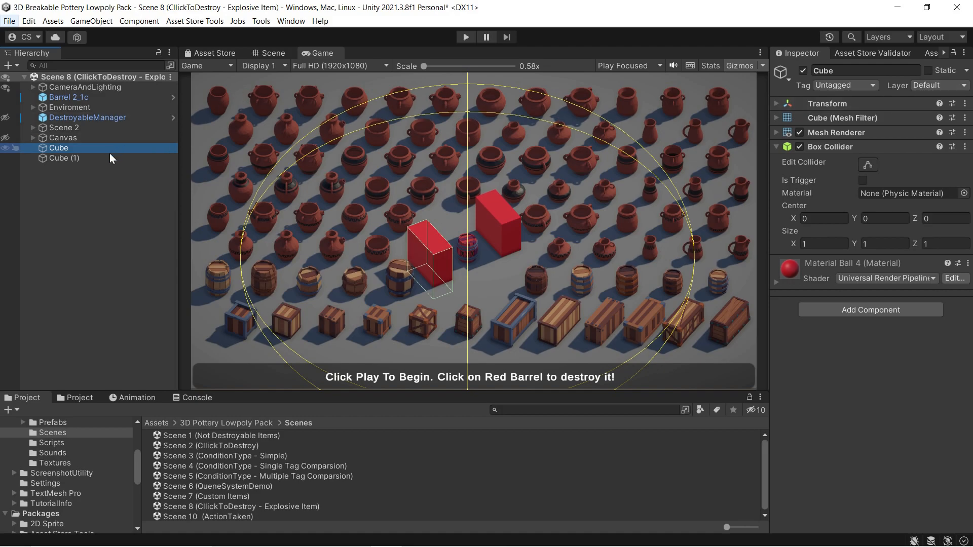
{"action": "left_click", "coordinate": [133, 159]}
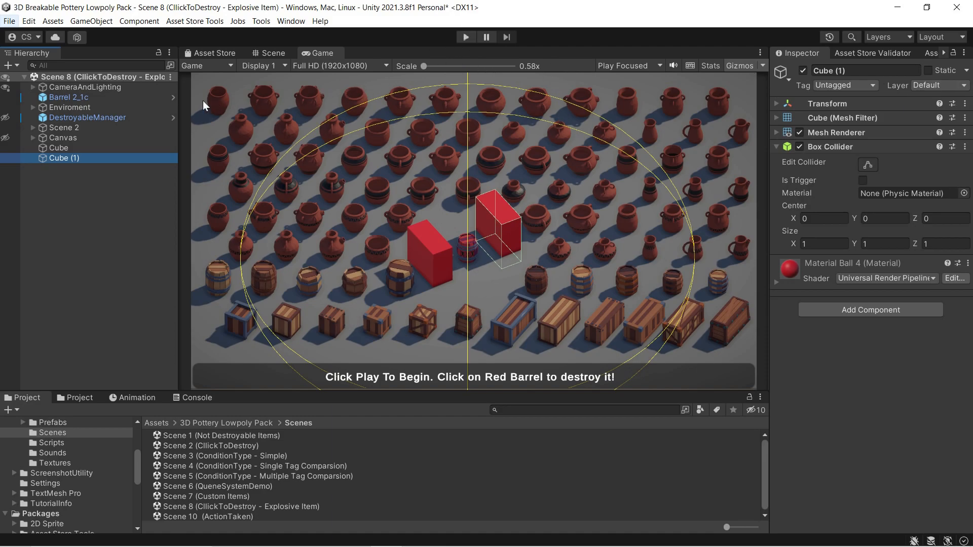
- Turn off Note Obstacles for Barrel 2_1c and play-test the explosion by destroying the red barrel
{"action": "left_click", "coordinate": [127, 96]}
{"action": "left_click", "coordinate": [860, 281]}
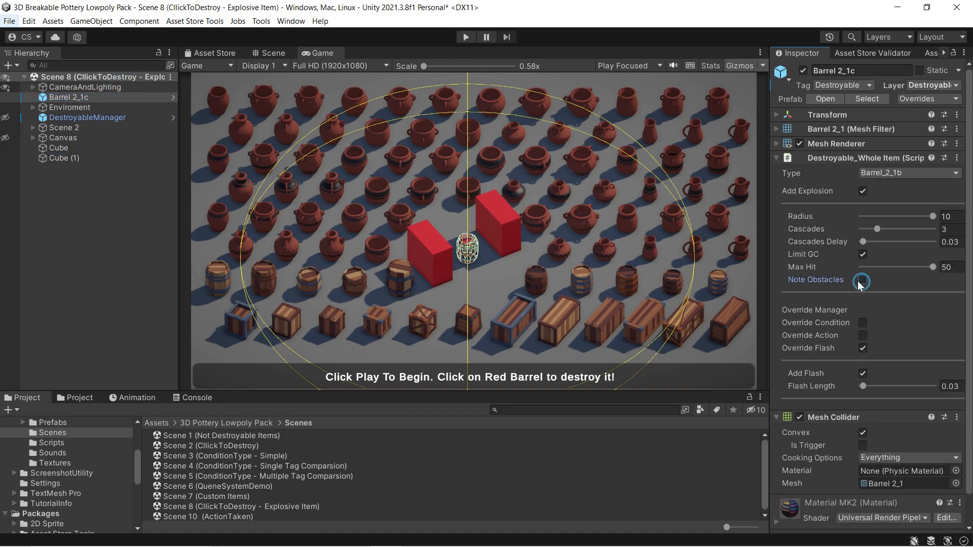
{"action": "left_click", "coordinate": [466, 37]}
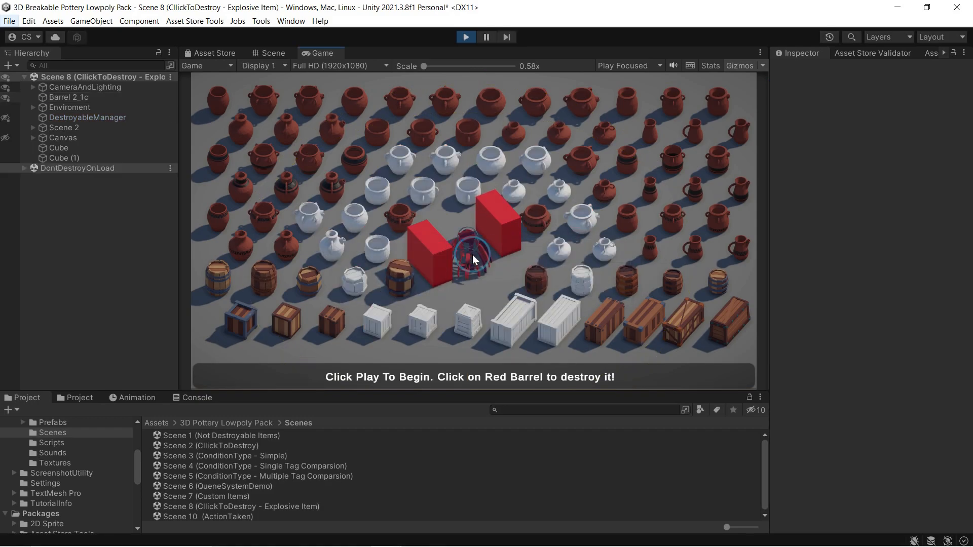
{"action": "left_click", "coordinate": [472, 255]}
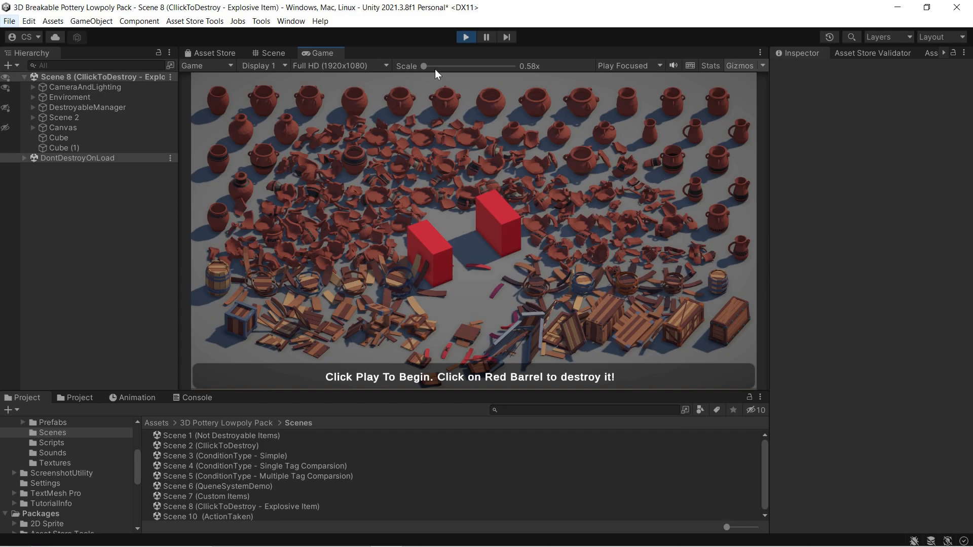
{"action": "left_click", "coordinate": [465, 37]}
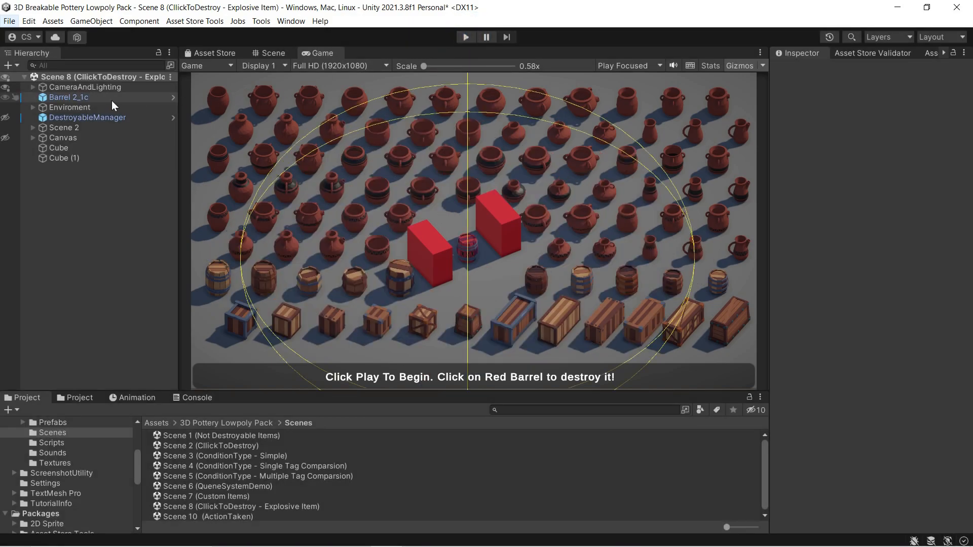
- Turn Note Obstacles back on for Barrel 2_1c, and toggle the game view gizmos off and on
{"action": "left_click", "coordinate": [111, 98]}
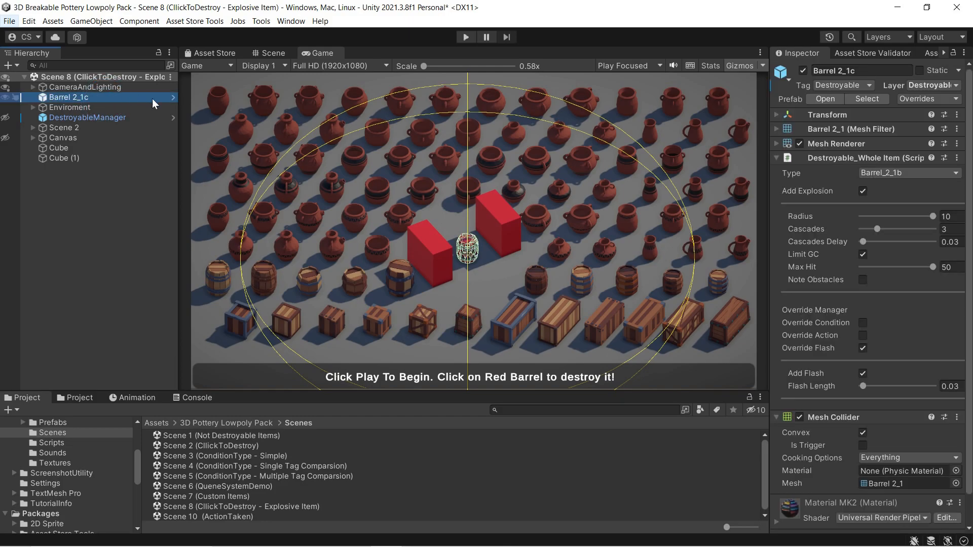
{"action": "left_click", "coordinate": [862, 280]}
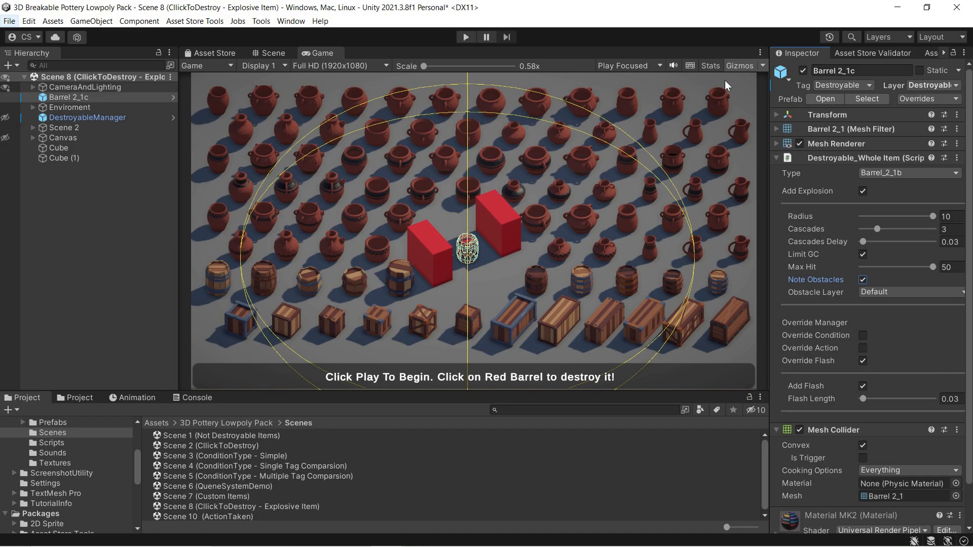
{"action": "left_click", "coordinate": [731, 67]}
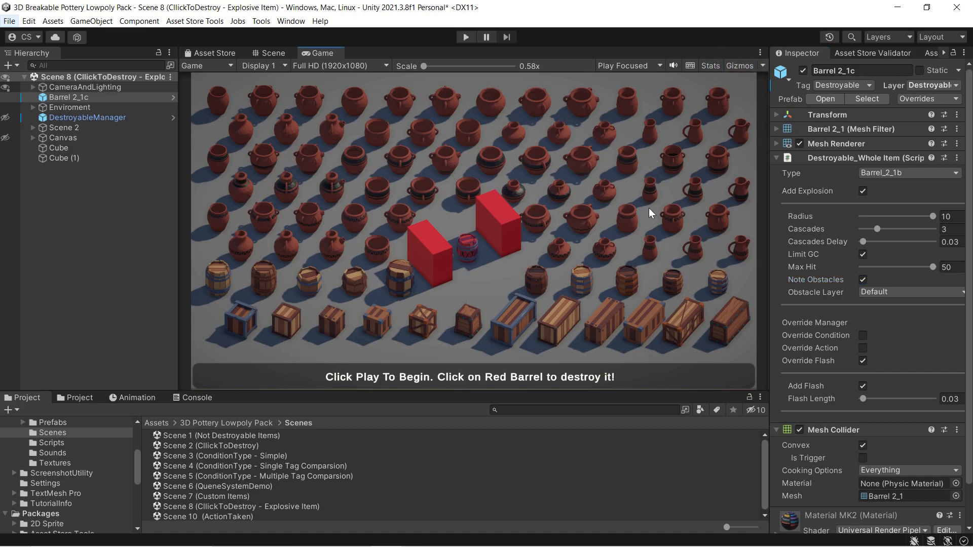
{"action": "left_click", "coordinate": [746, 68]}
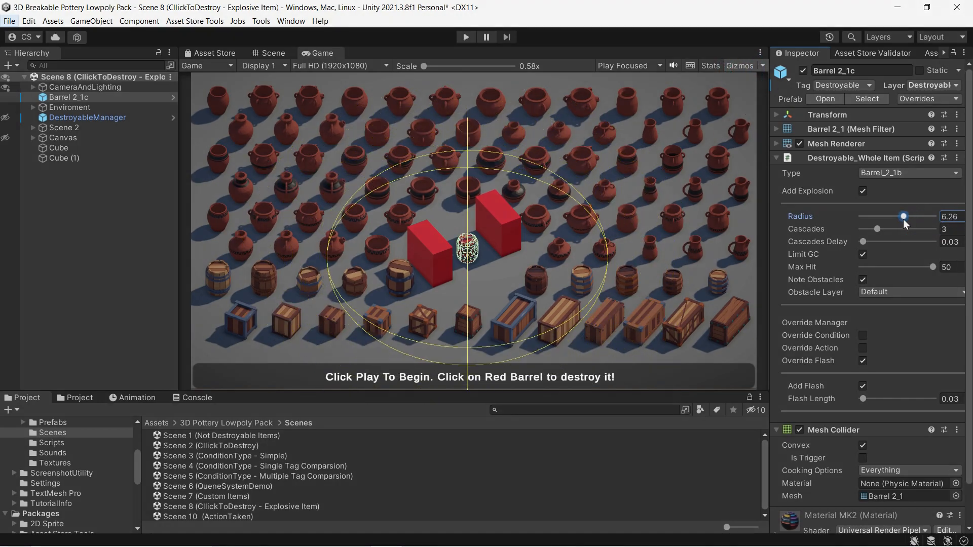